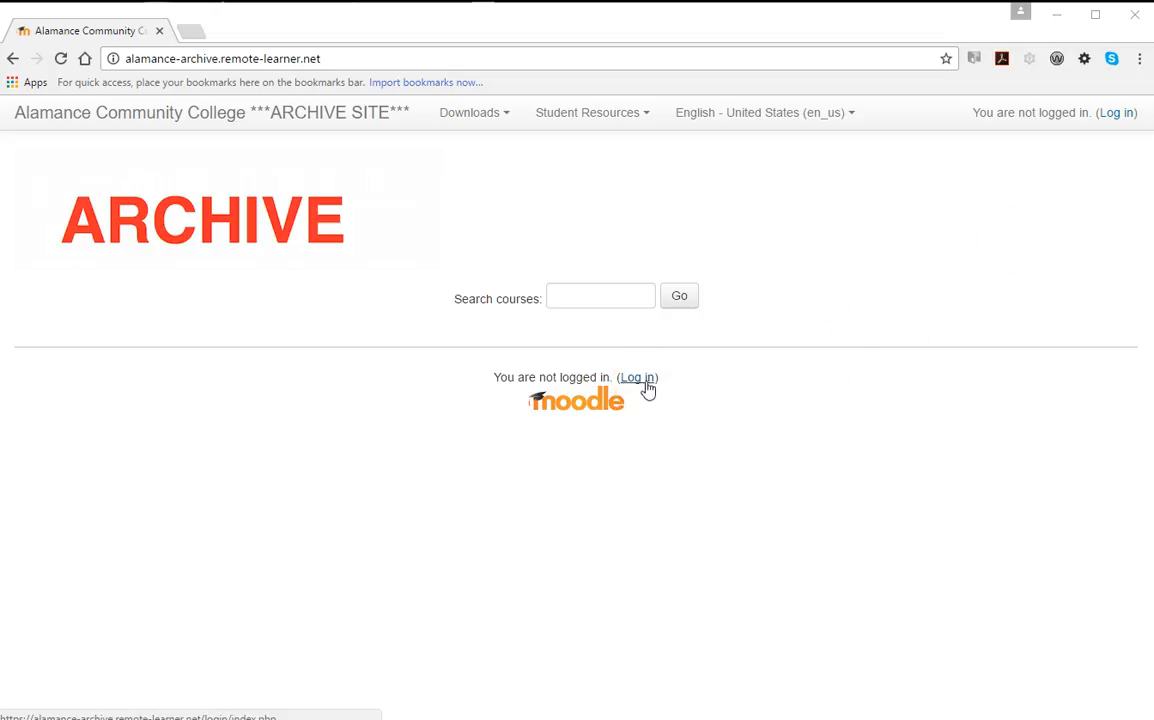
Step: Log in to the Moodle archive site, open the My courses list and go to the training shell course
click(645, 386)
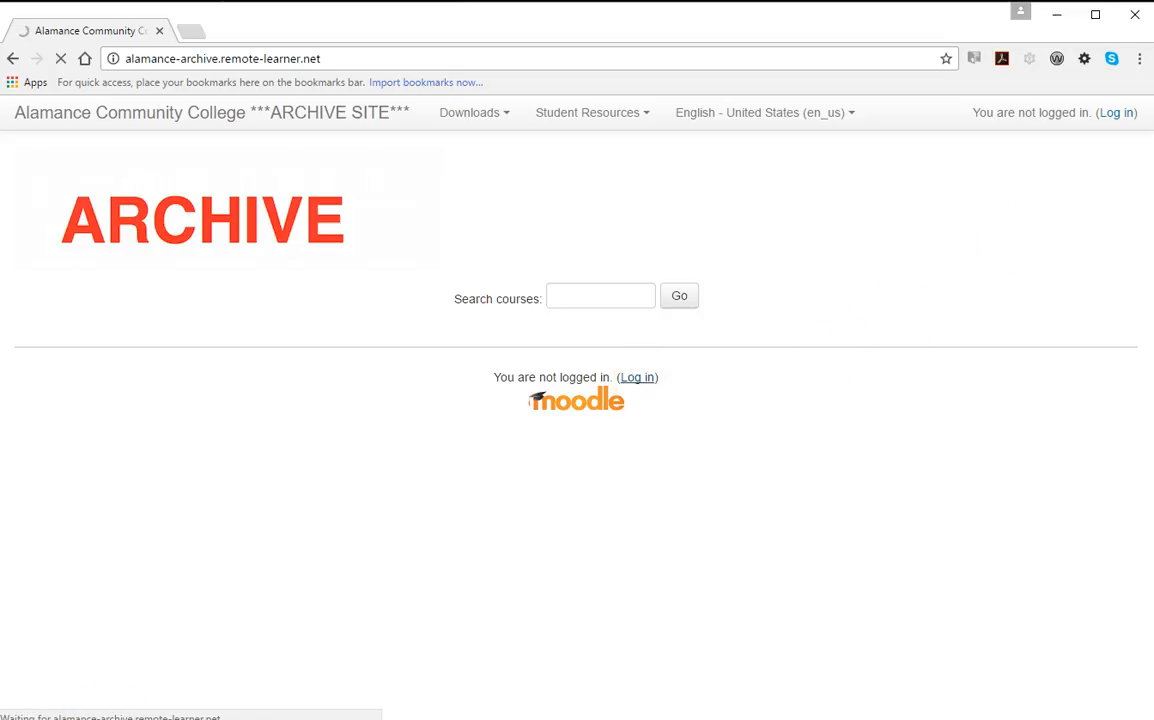
scroll(884, 459, down, 5)
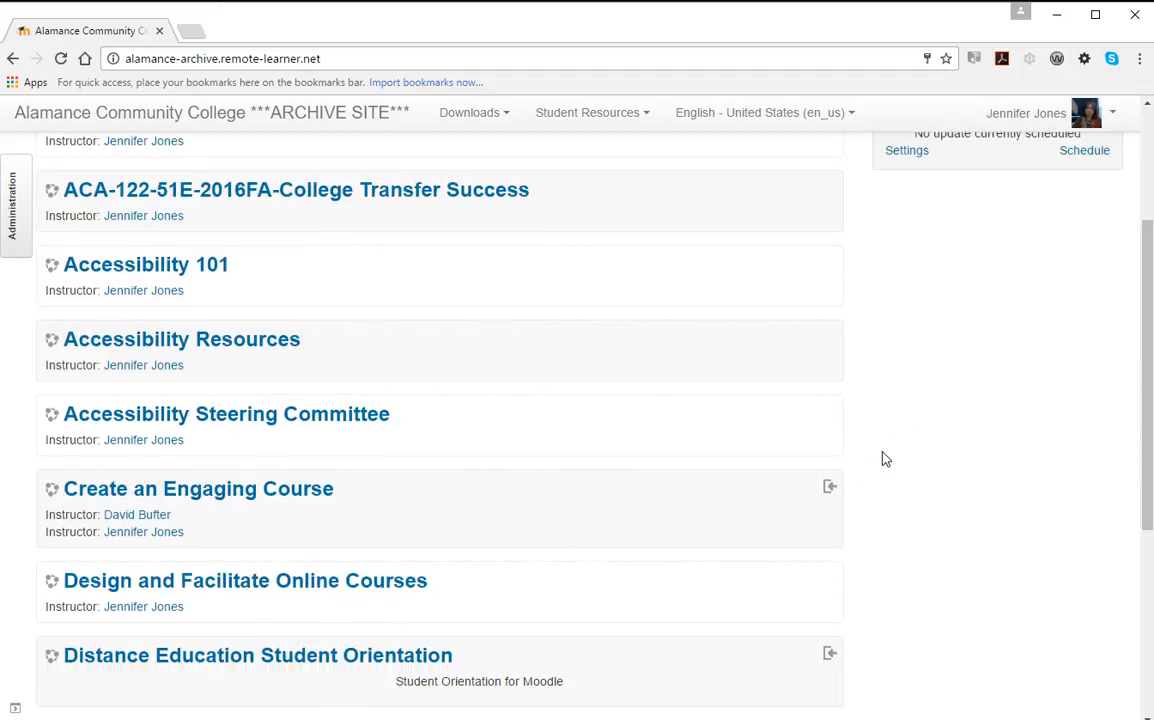
scroll(884, 459, down, 2)
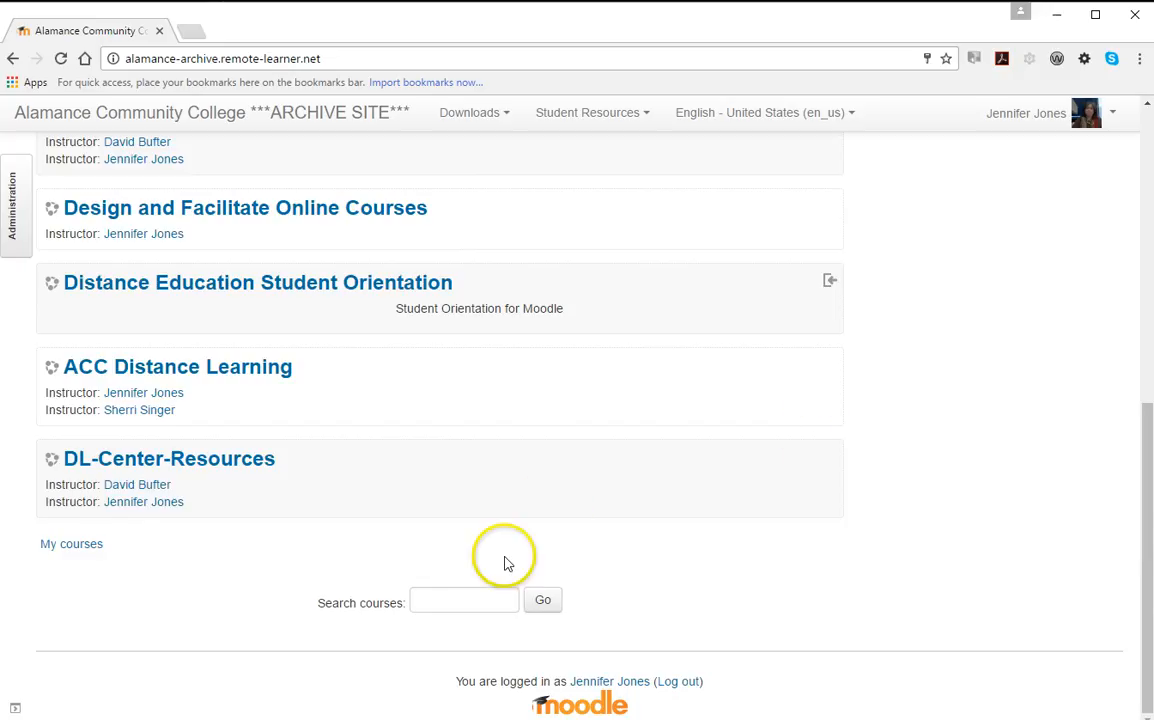
click(59, 553)
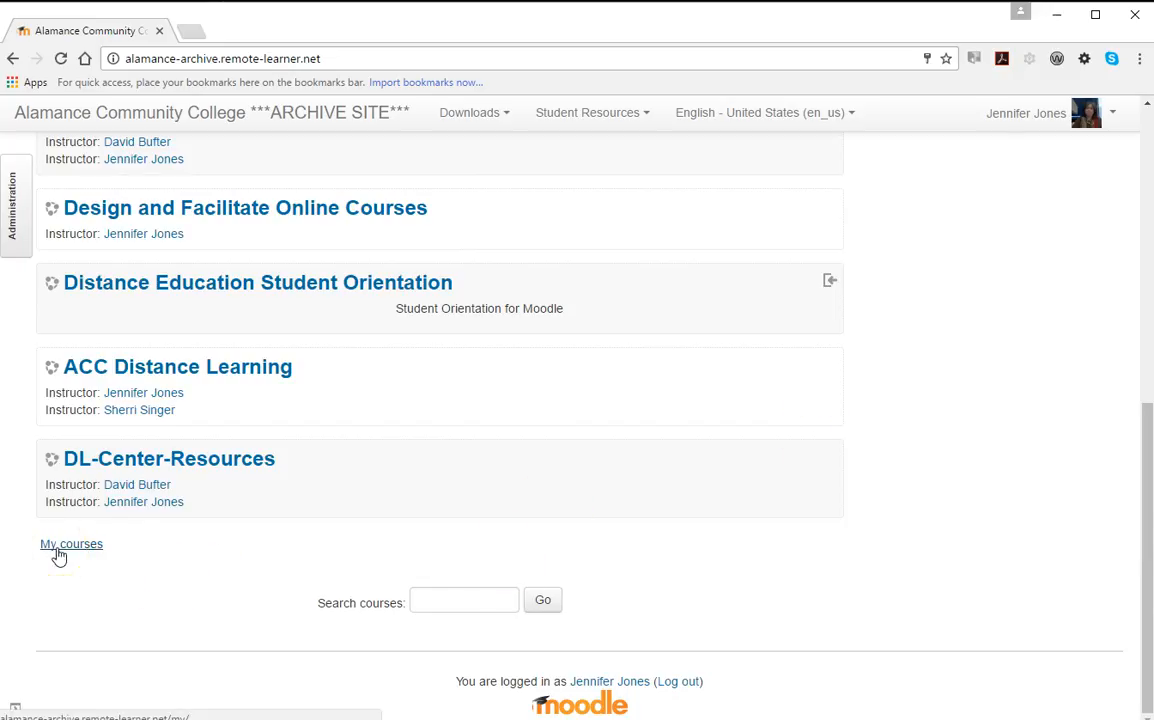
click(59, 553)
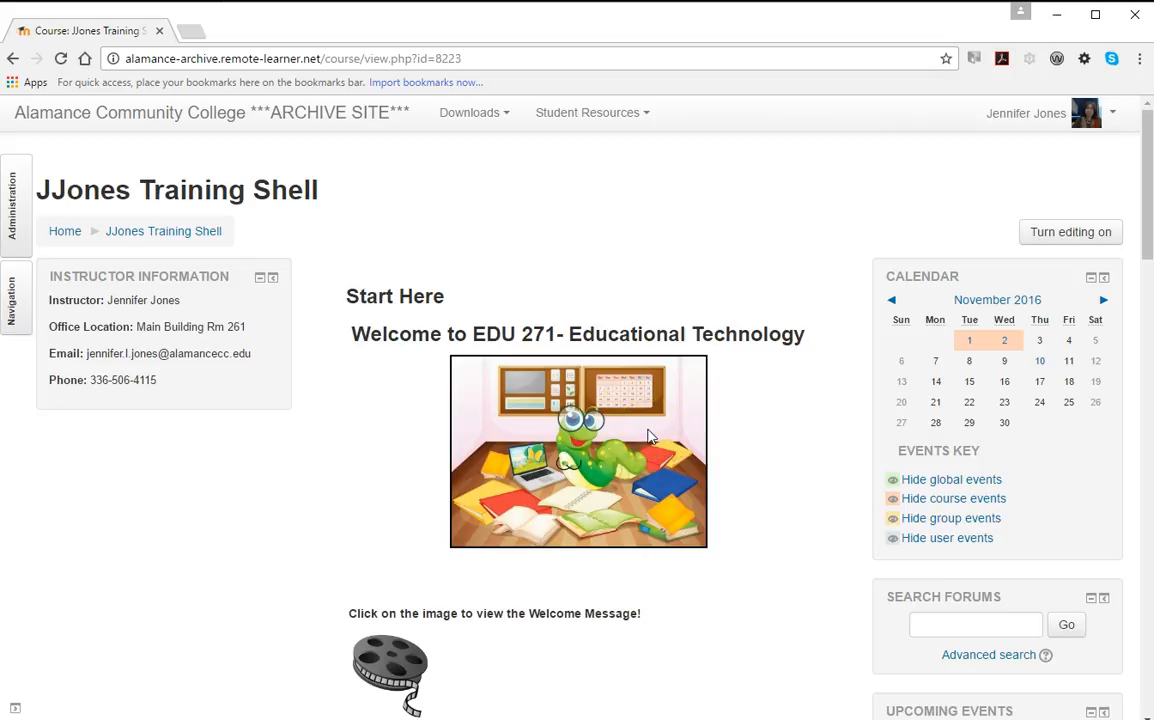
Step: Open the training shell course's grades and choose to export them as an Excel spreadsheet
click(13, 214)
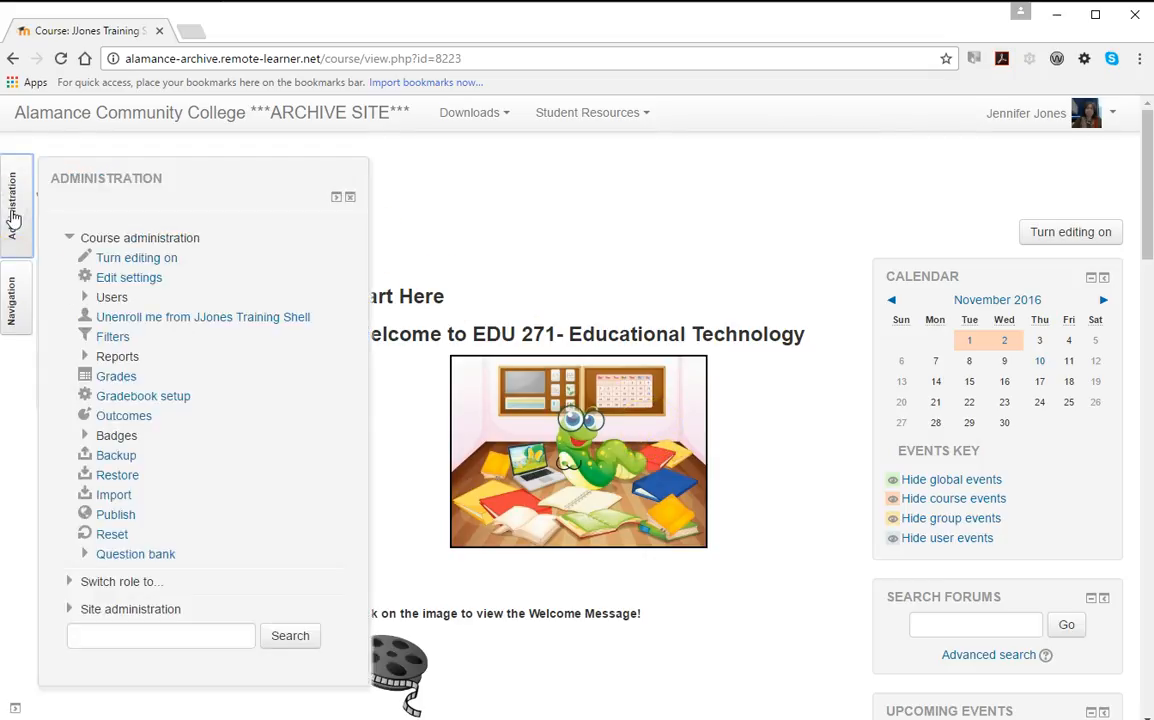
click(116, 381)
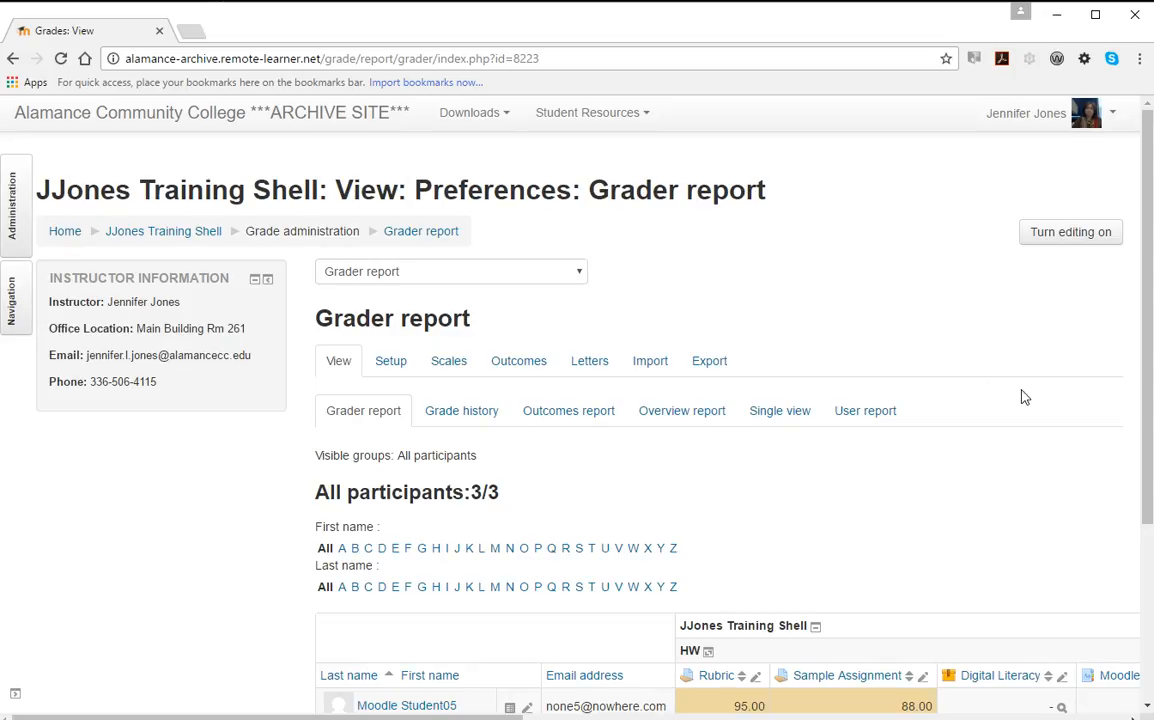
click(709, 364)
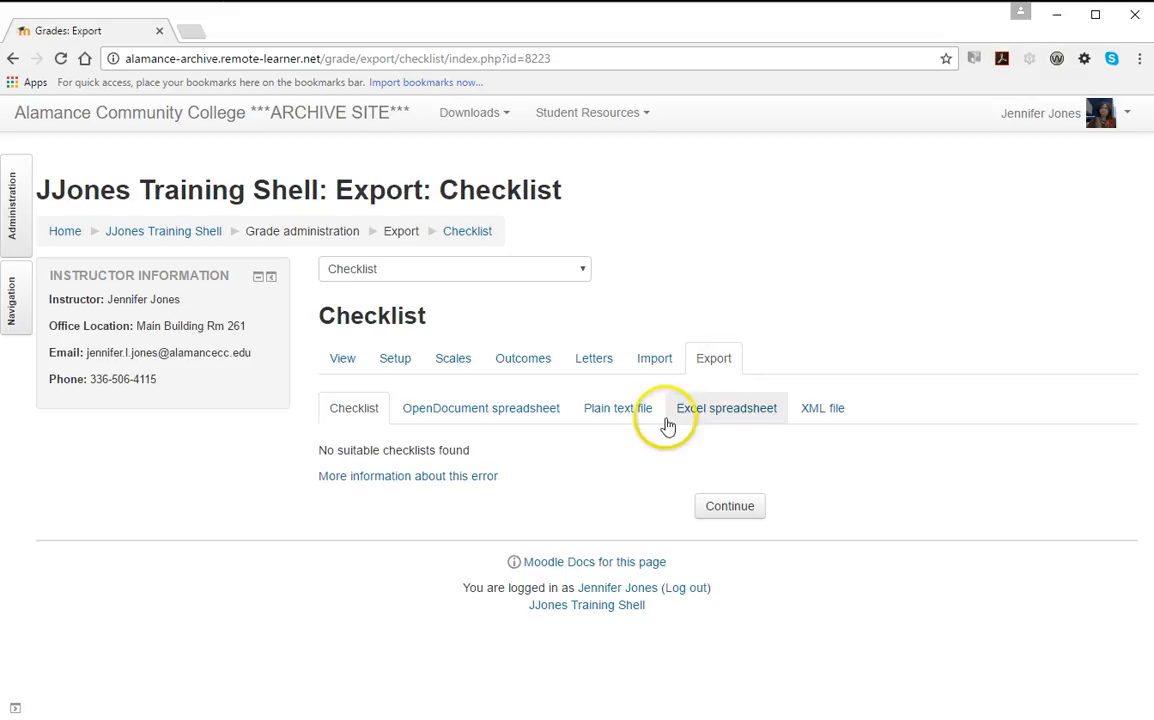
click(733, 419)
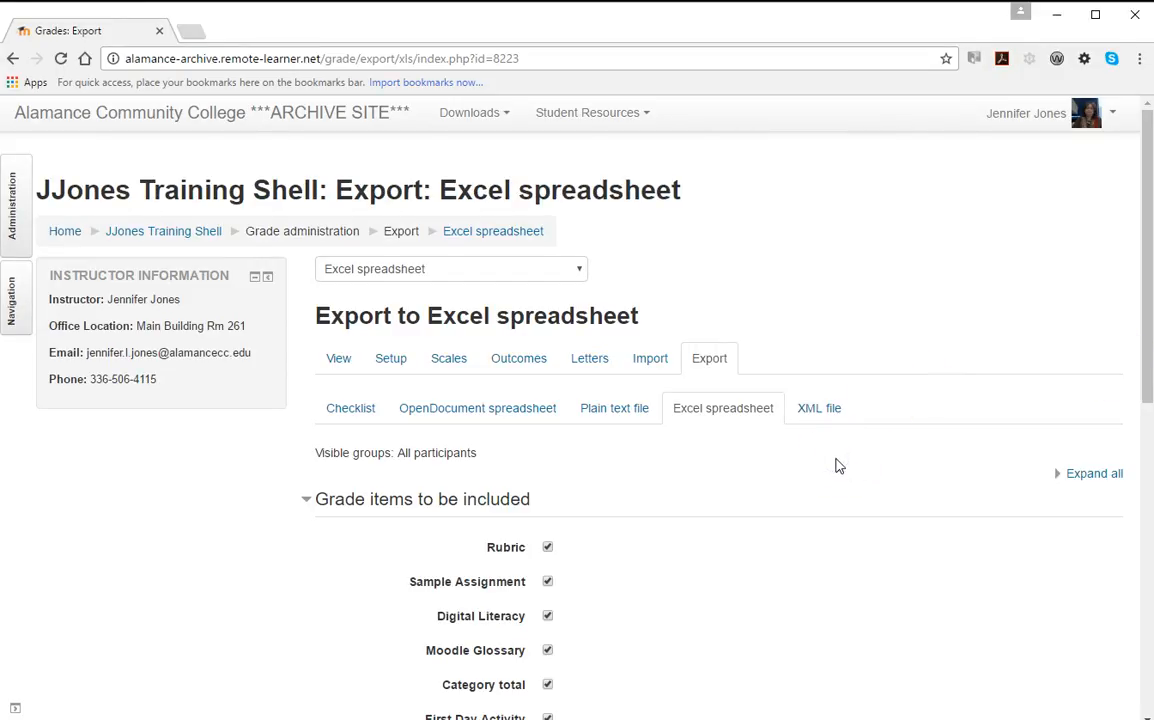
Step: Review the included grade items, expand the export format options, and download the course grades with all items selected
scroll(838, 466, down, 3)
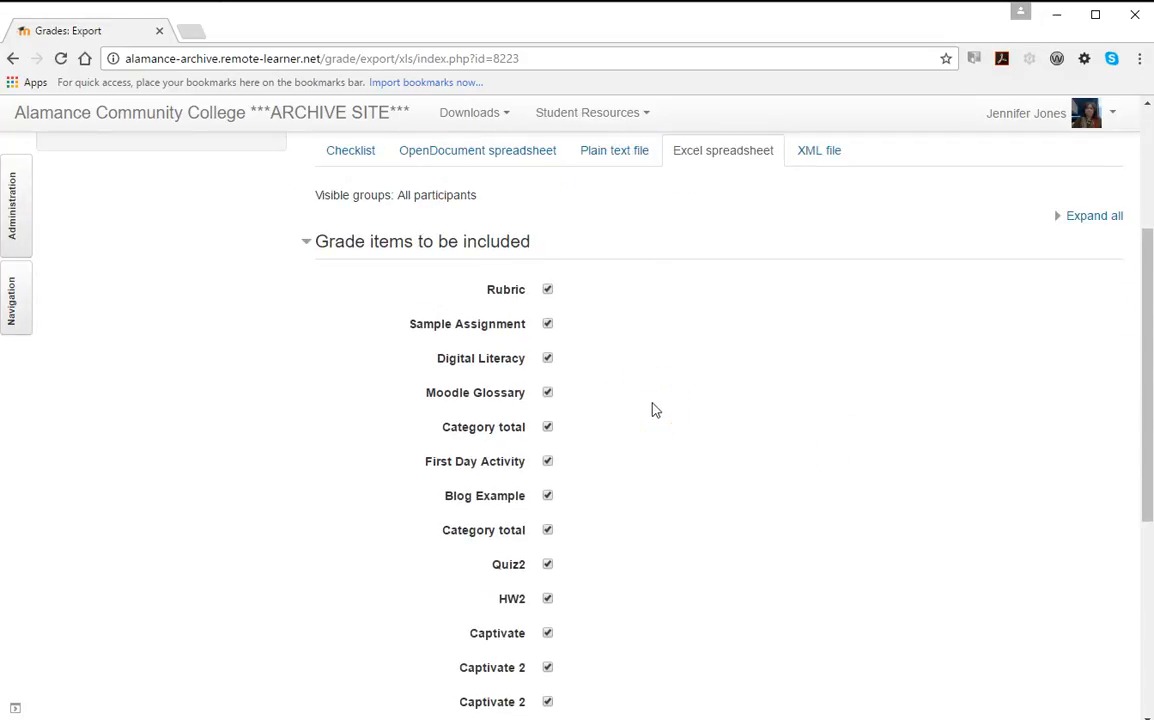
scroll(653, 409, down, 4)
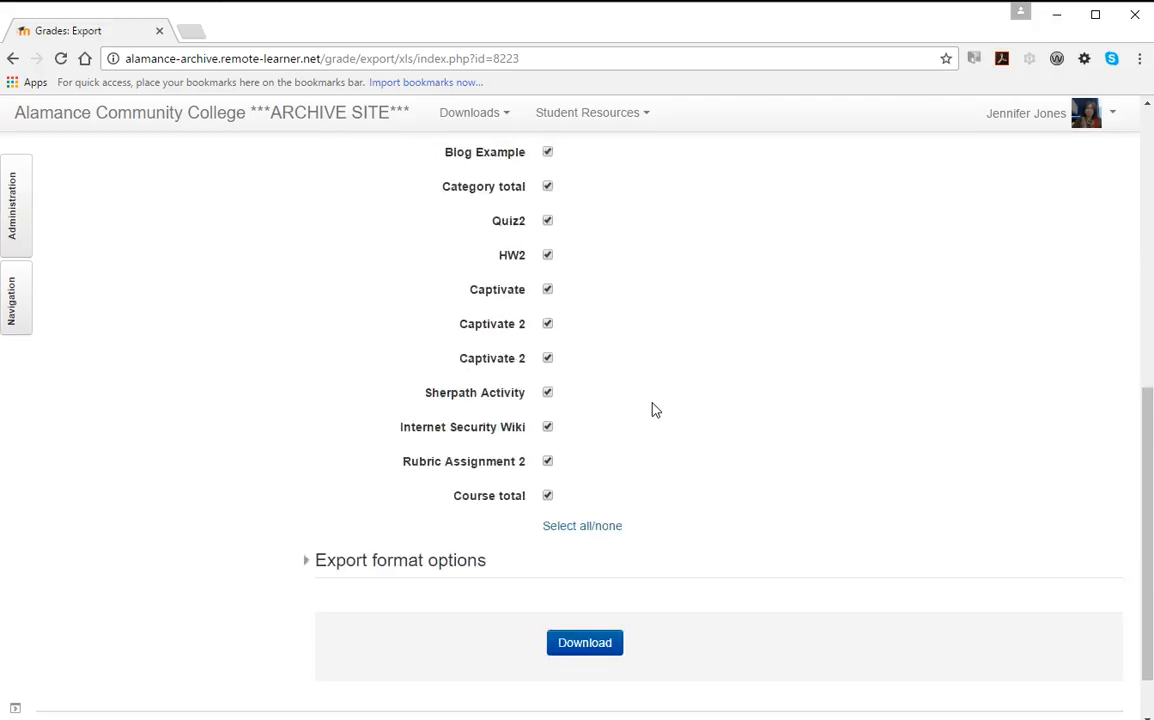
scroll(653, 410, down, 1)
click(450, 491)
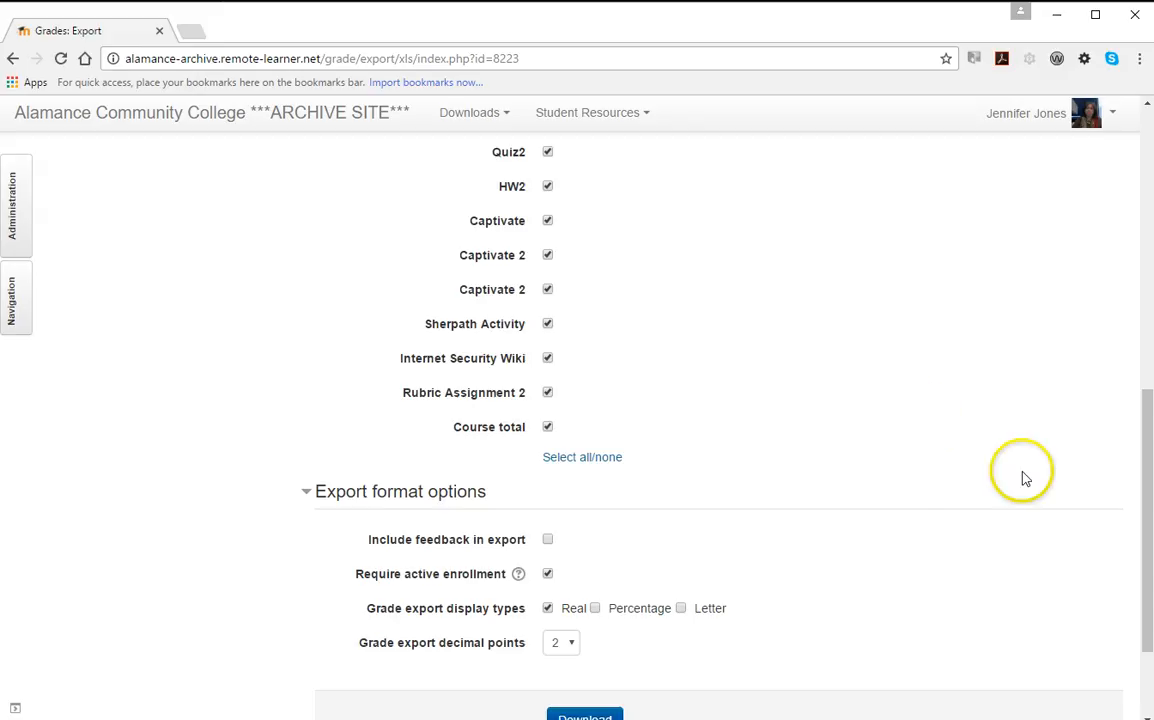
click(1146, 440)
drag(1146, 440, 1149, 502)
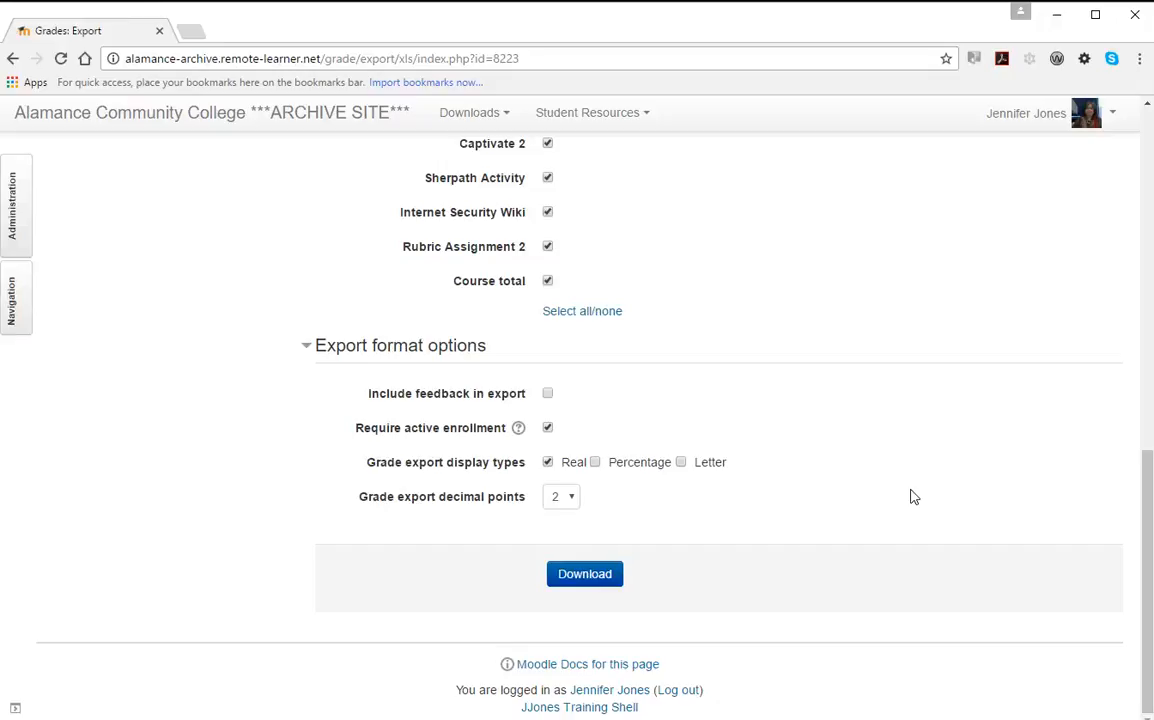
click(590, 574)
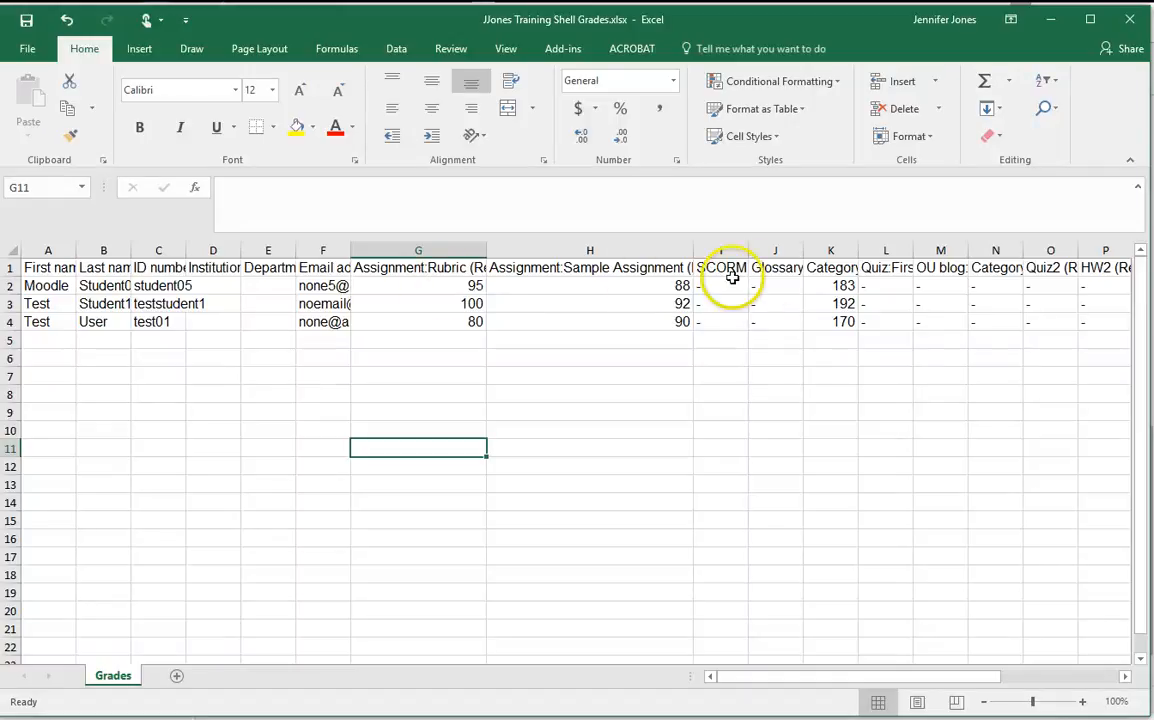
Step: In Excel, widen the Category total column of the exported grades so its full heading can be read
drag(858, 248, 963, 248)
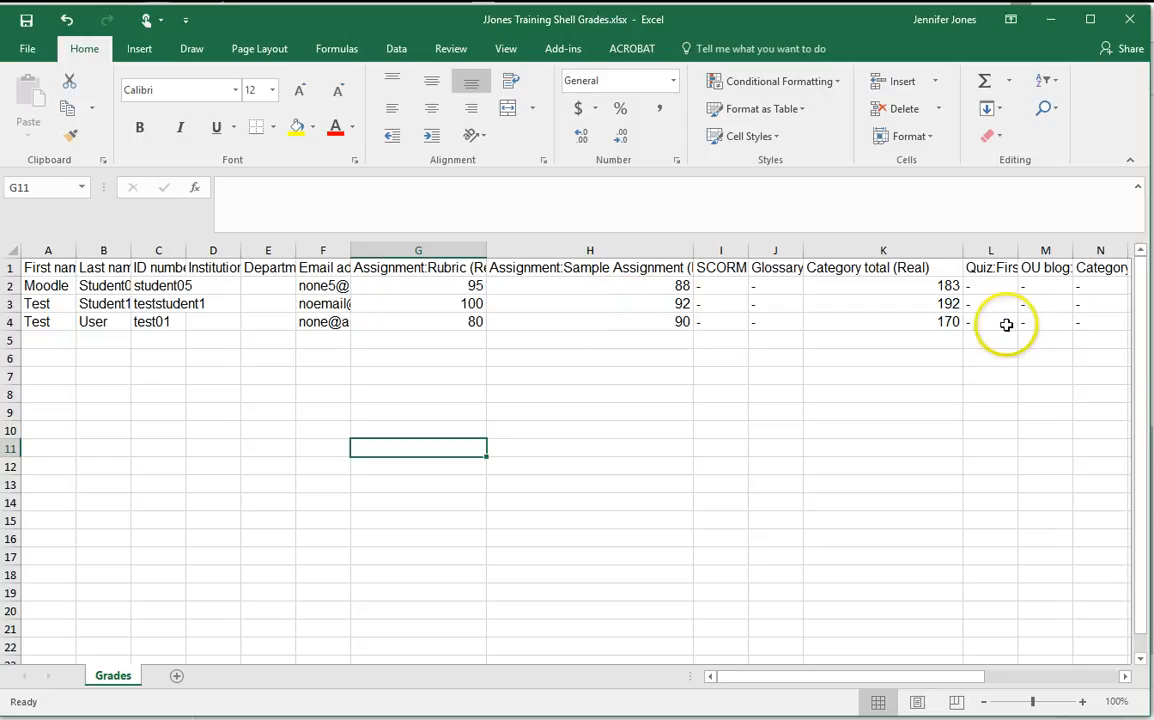
click(931, 287)
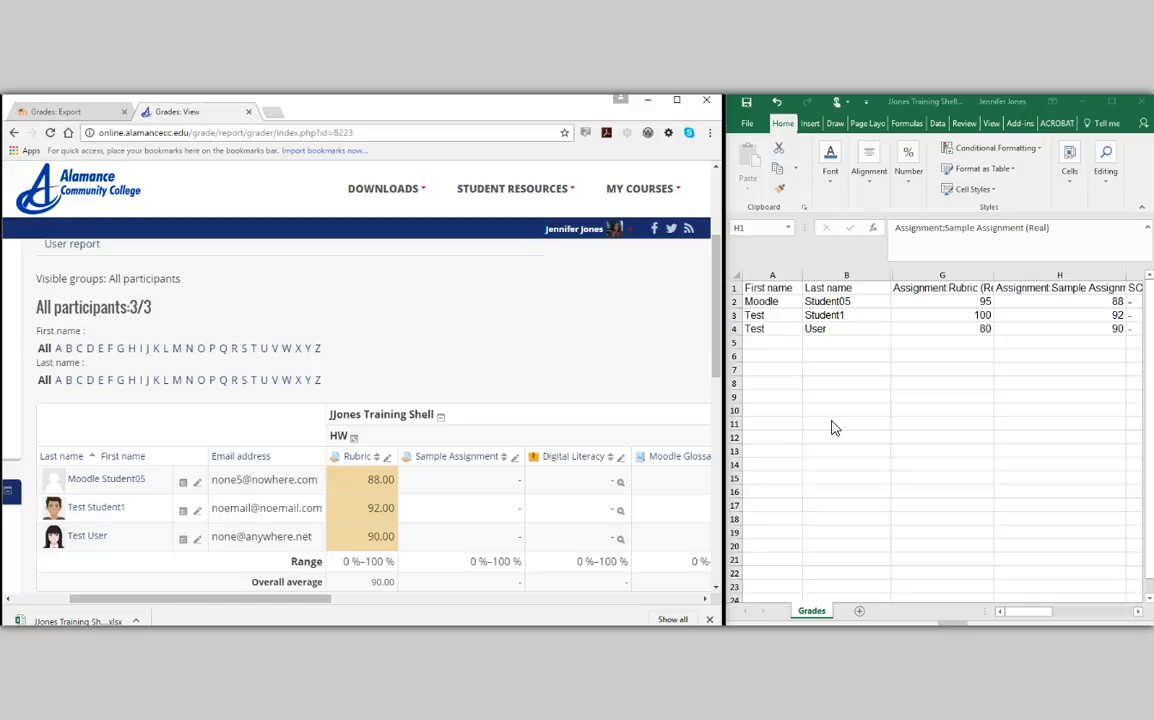
Step: On the live Moodle site, open the Sample Assignment grades in single view and enable override for all students
click(513, 462)
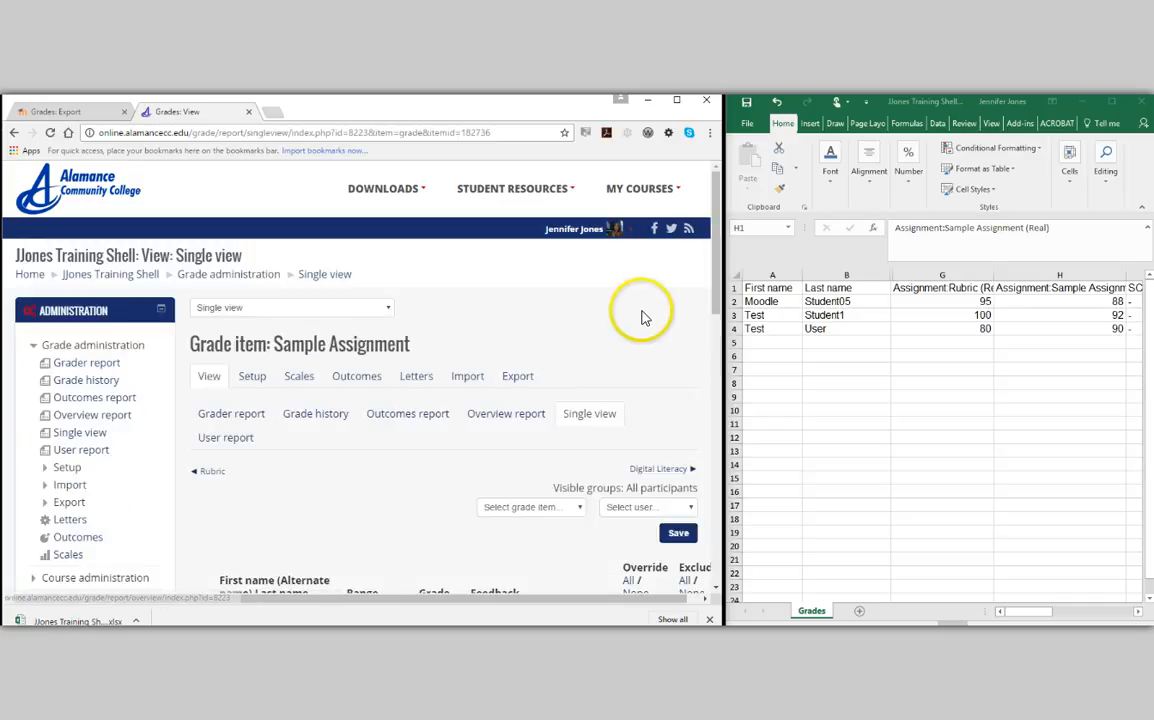
drag(716, 208, 729, 312)
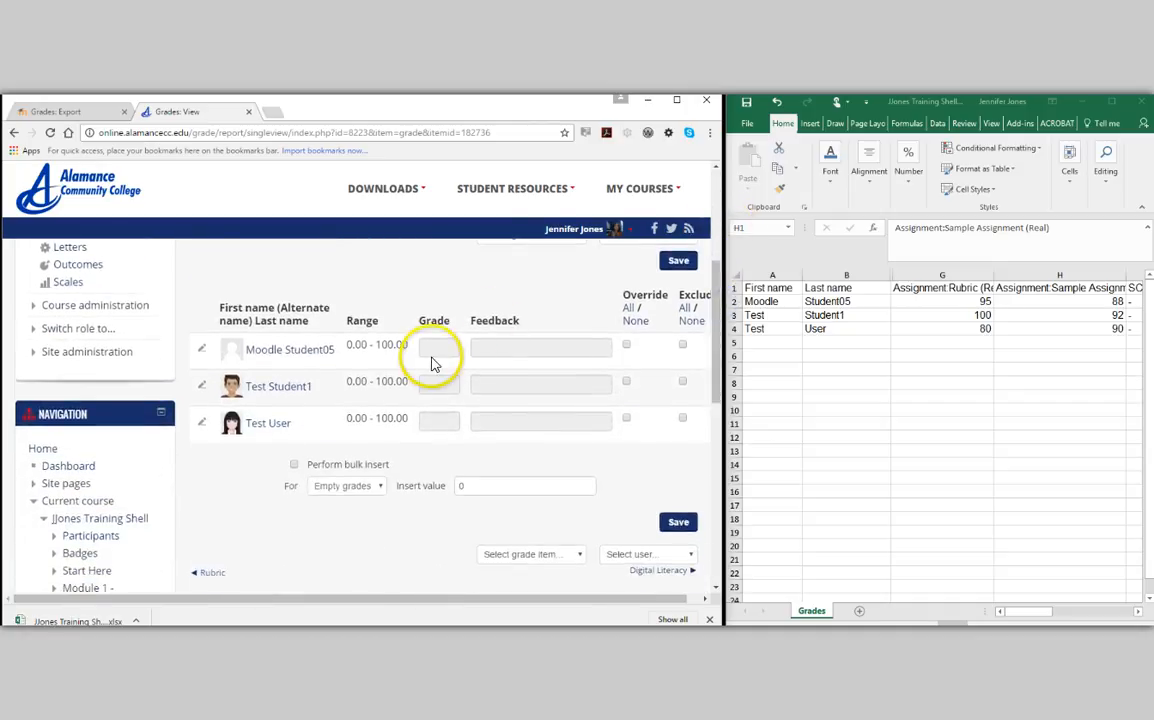
click(485, 345)
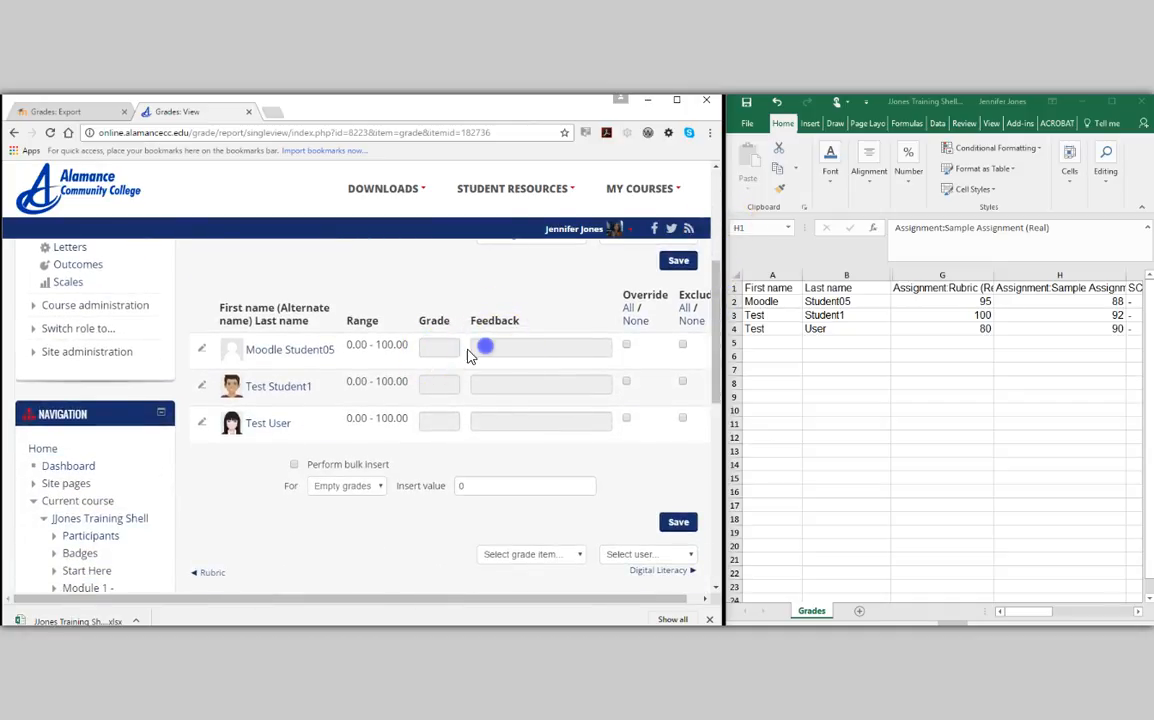
click(629, 310)
click(630, 312)
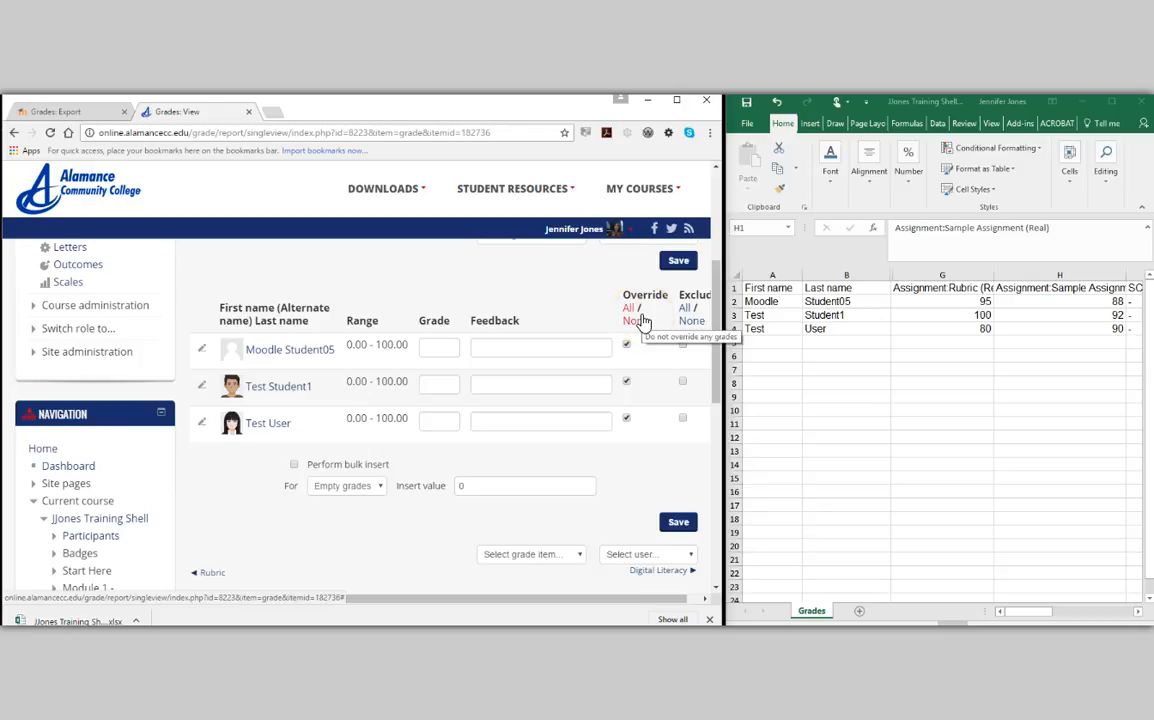
Step: Clear the overrides and enable them individually for the first two students before selecting override for everyone again
click(636, 321)
click(626, 345)
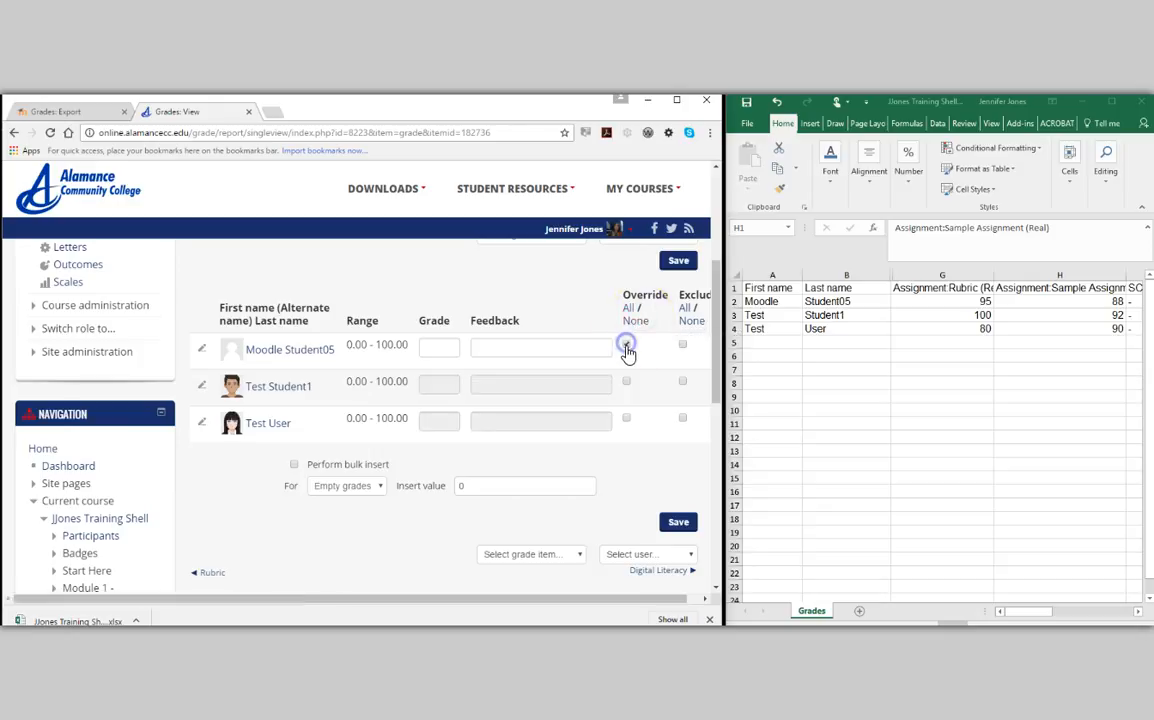
click(627, 381)
click(630, 309)
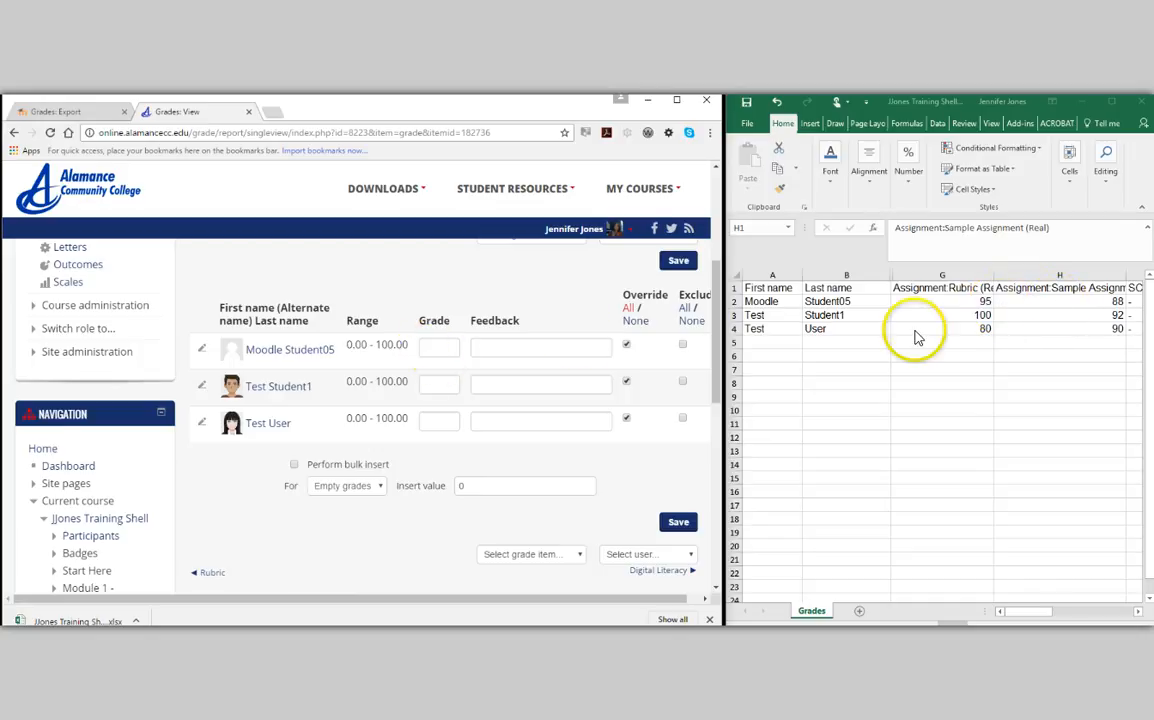
Step: Using the Sample Assignment column in the spreadsheet, enter grades of 88 for the first student and 92 for the second
key(ctrl+space)
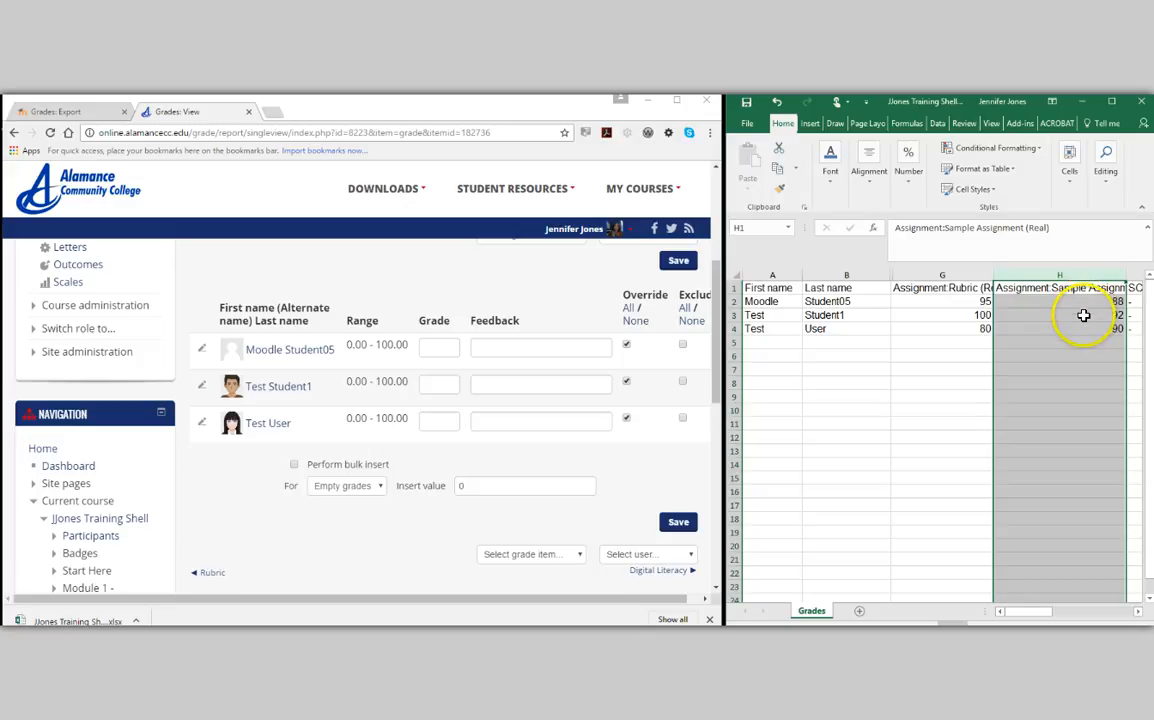
click(446, 349)
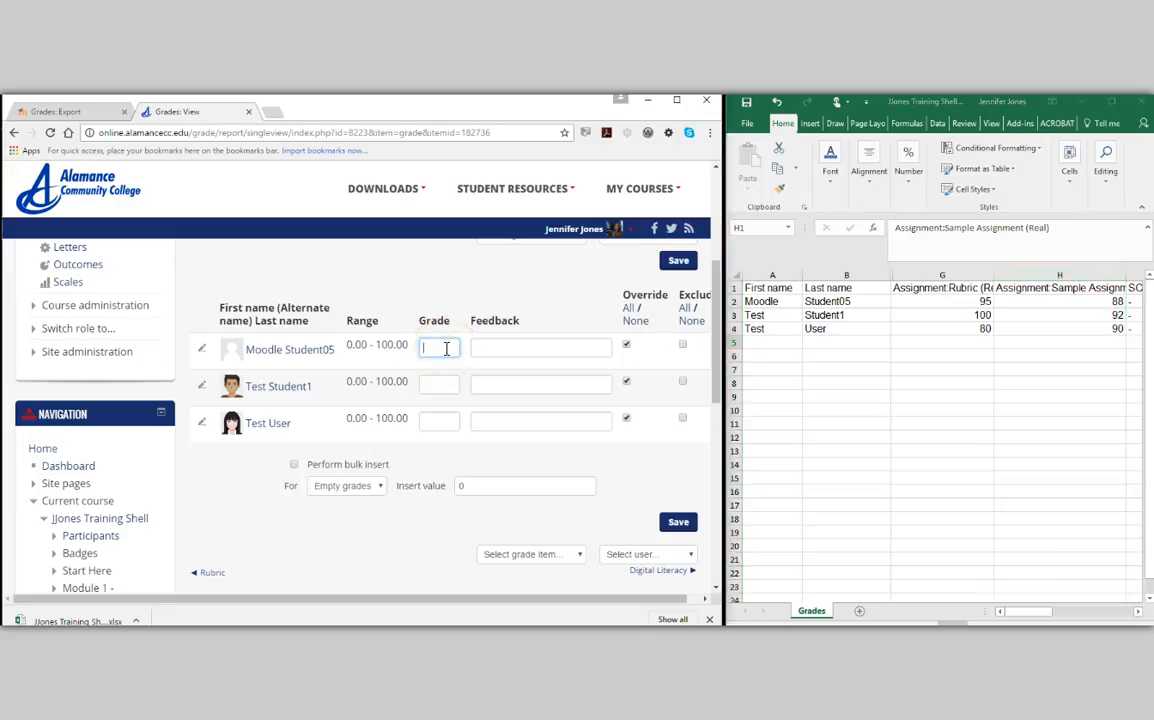
text(88)
click(444, 382)
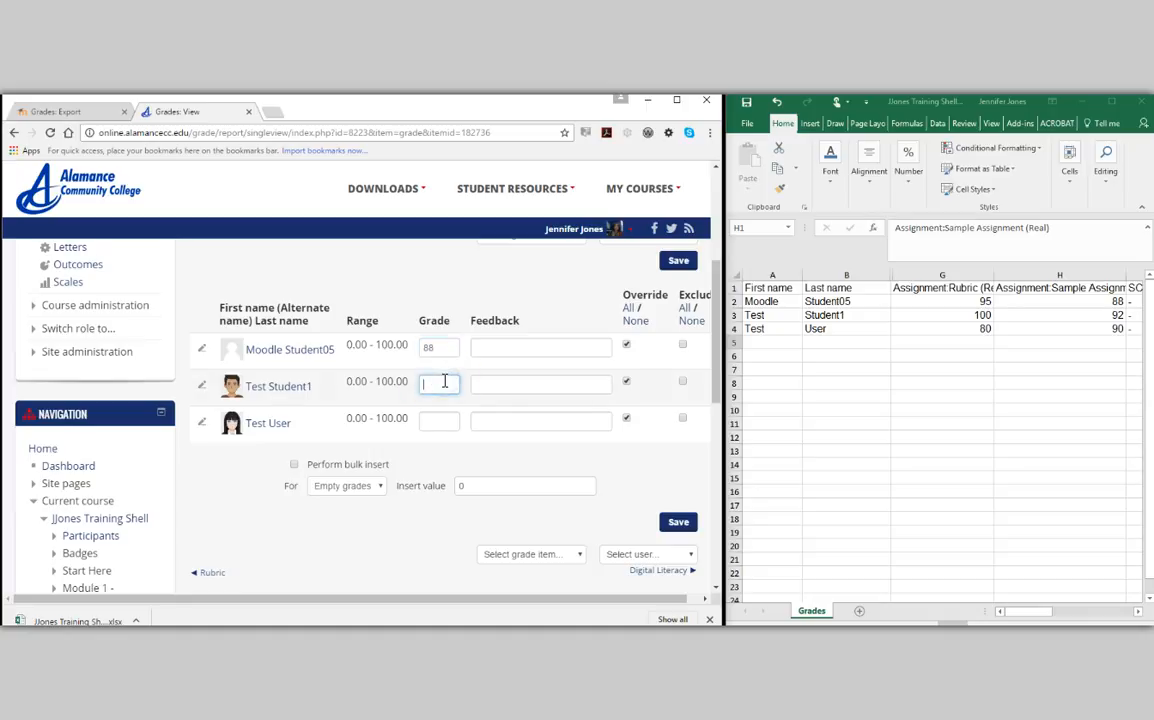
text(92)
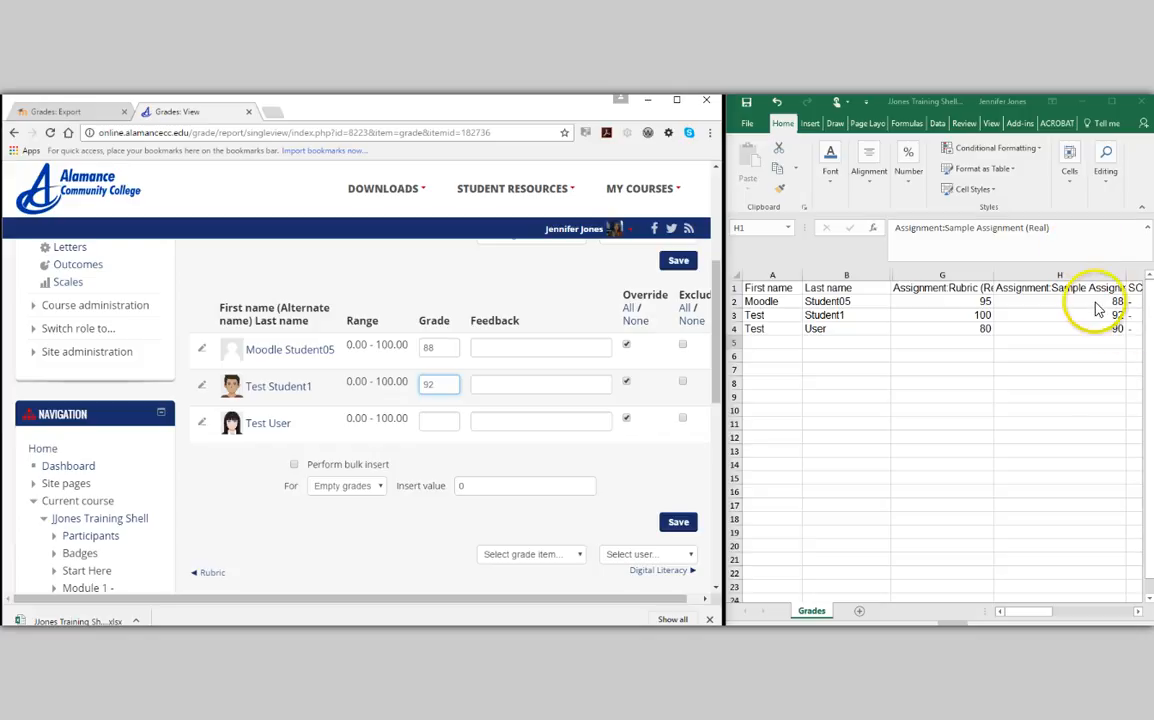
Step: Try copying the Sample Assignment heading from cell H1 into the first student's feedback, and clear the feedback again
click(925, 245)
drag(893, 228, 1080, 225)
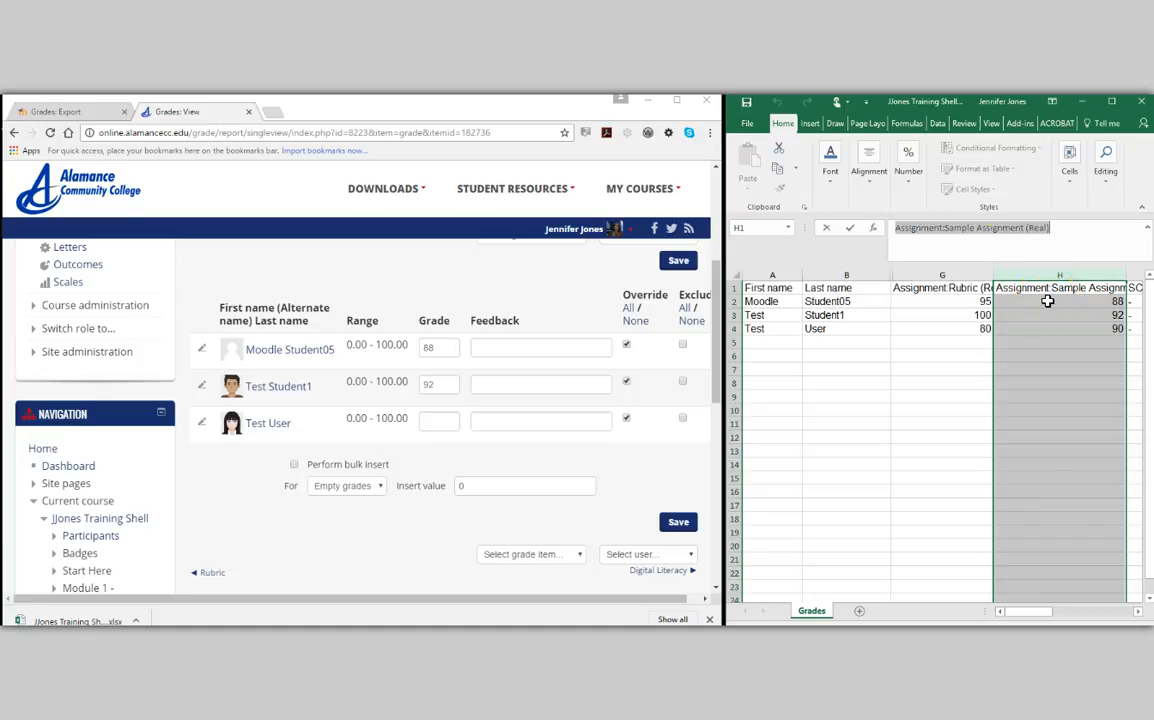
click(906, 226)
drag(906, 226, 1081, 226)
key(ctrl+c)
click(572, 345)
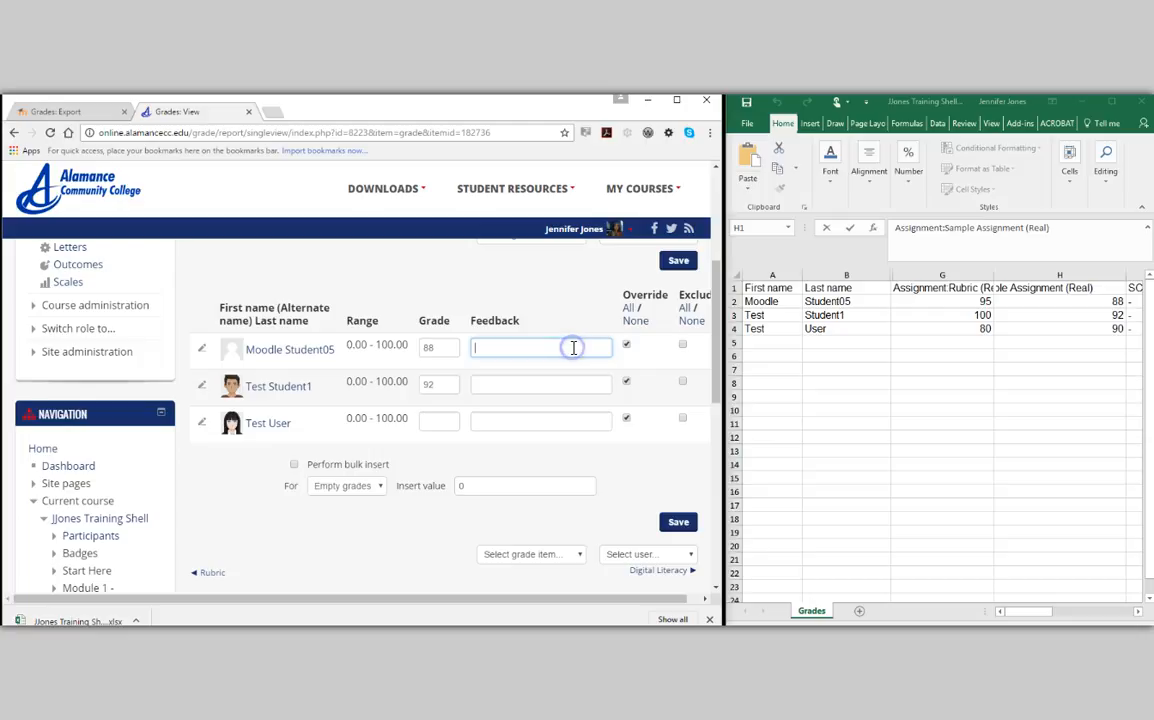
key(ctrl+v)
drag(590, 348, 452, 355)
key(BackSpace)
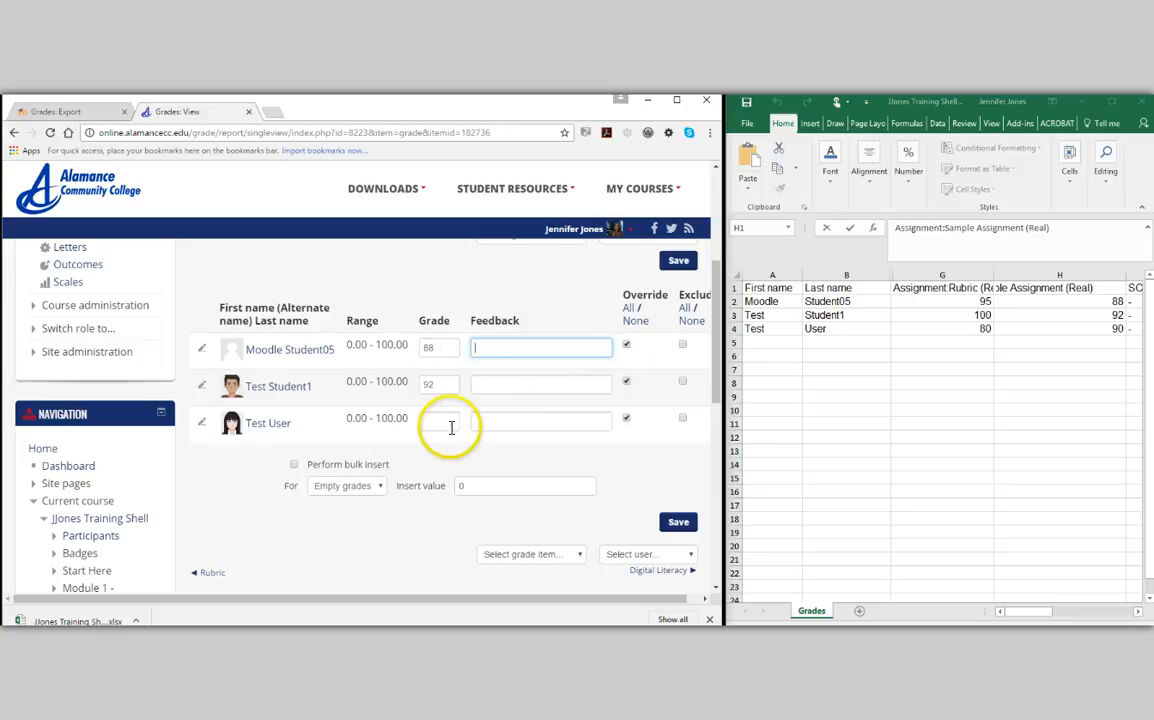
Step: Enter a Sample Assignment grade of 90 for the third student and save the grades
click(453, 417)
text(8)
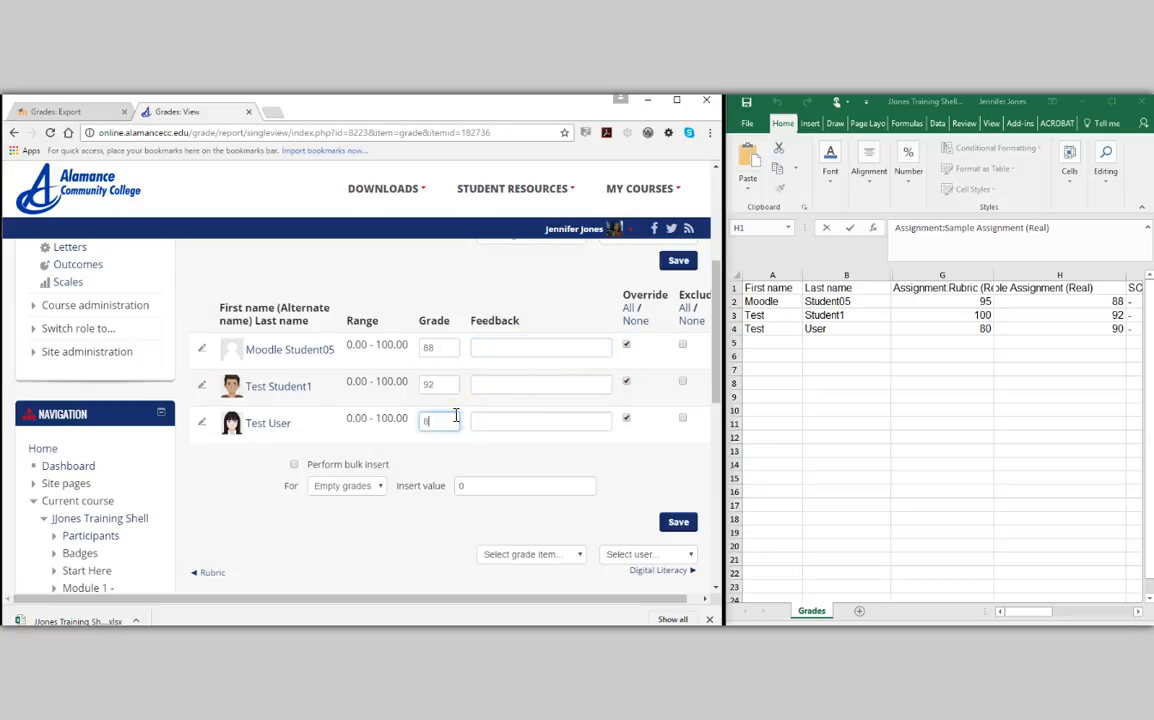
key(BackSpace)
text(90)
scroll(412, 510, down, 1)
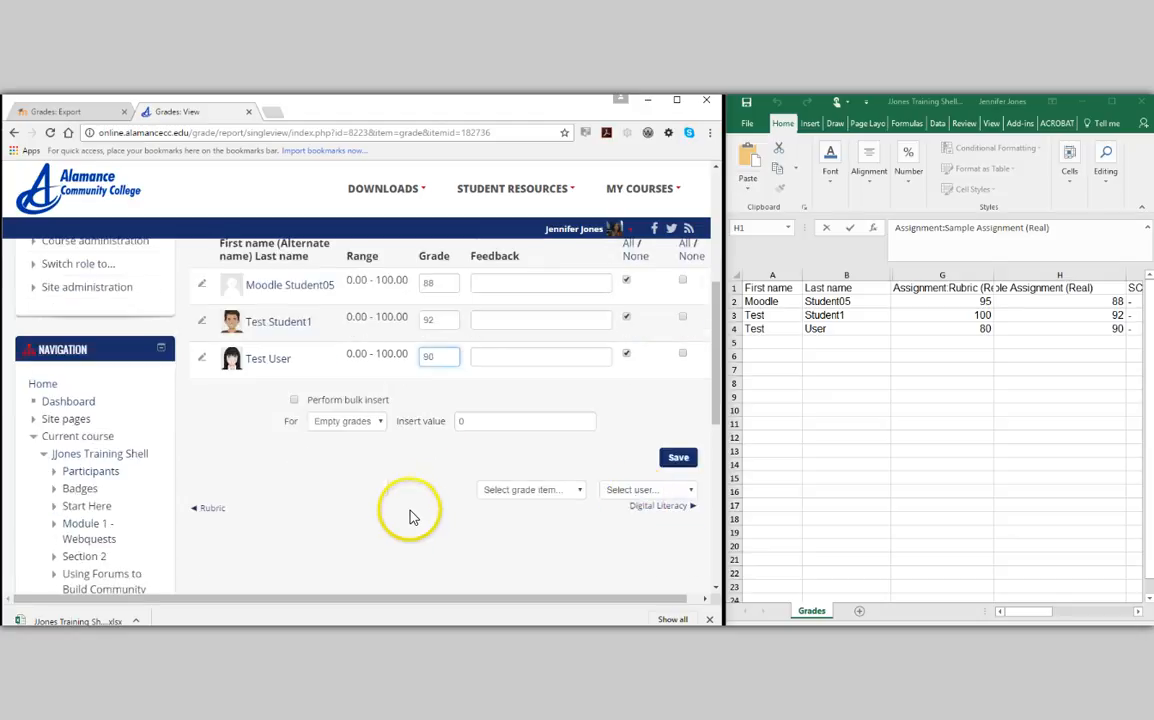
click(670, 462)
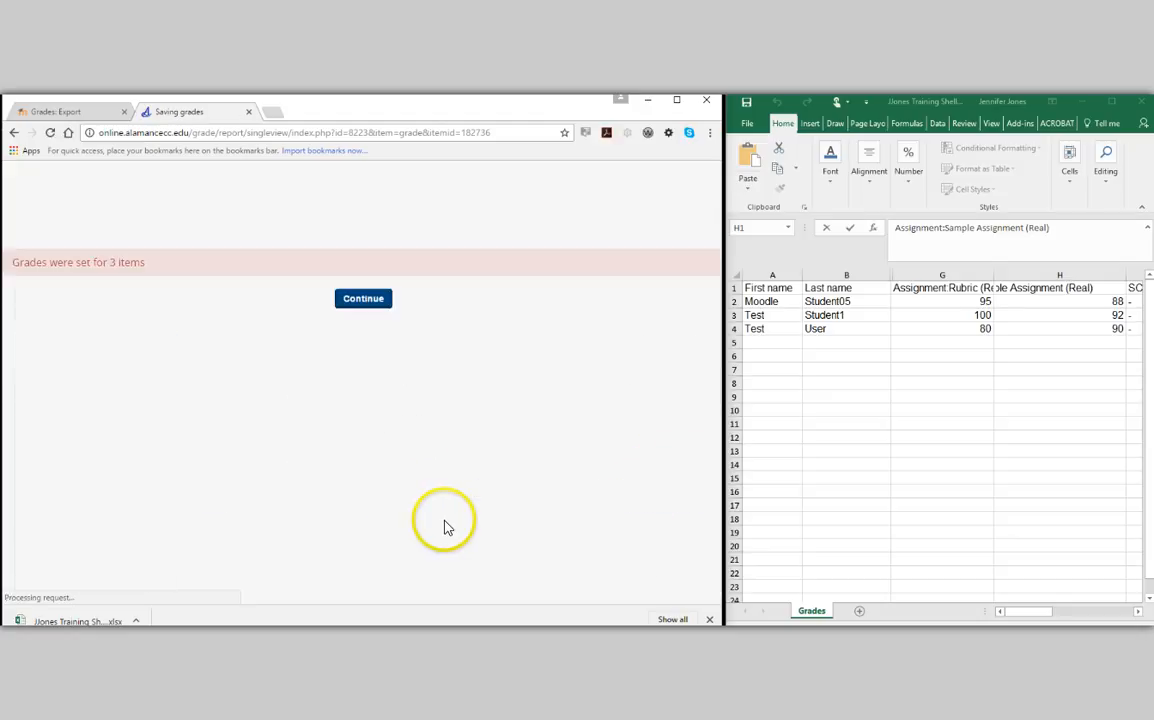
Step: Return to the Grader report and check the saved Sample Assignment grades against the spreadsheet
click(372, 300)
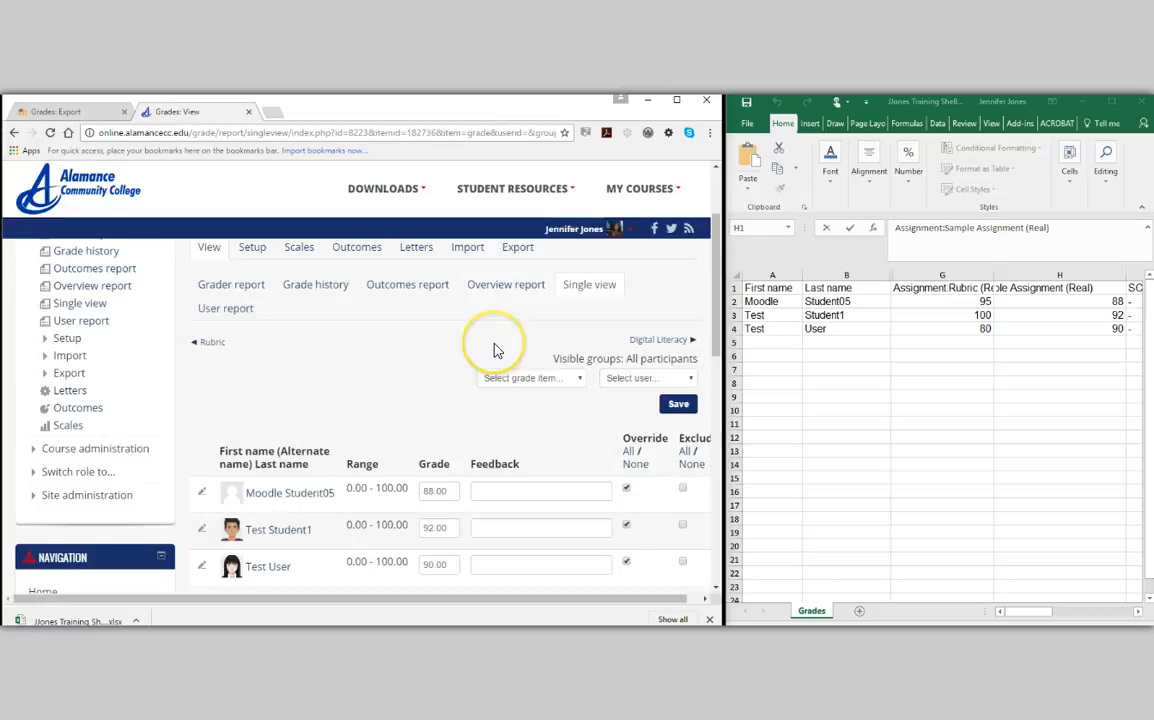
click(238, 286)
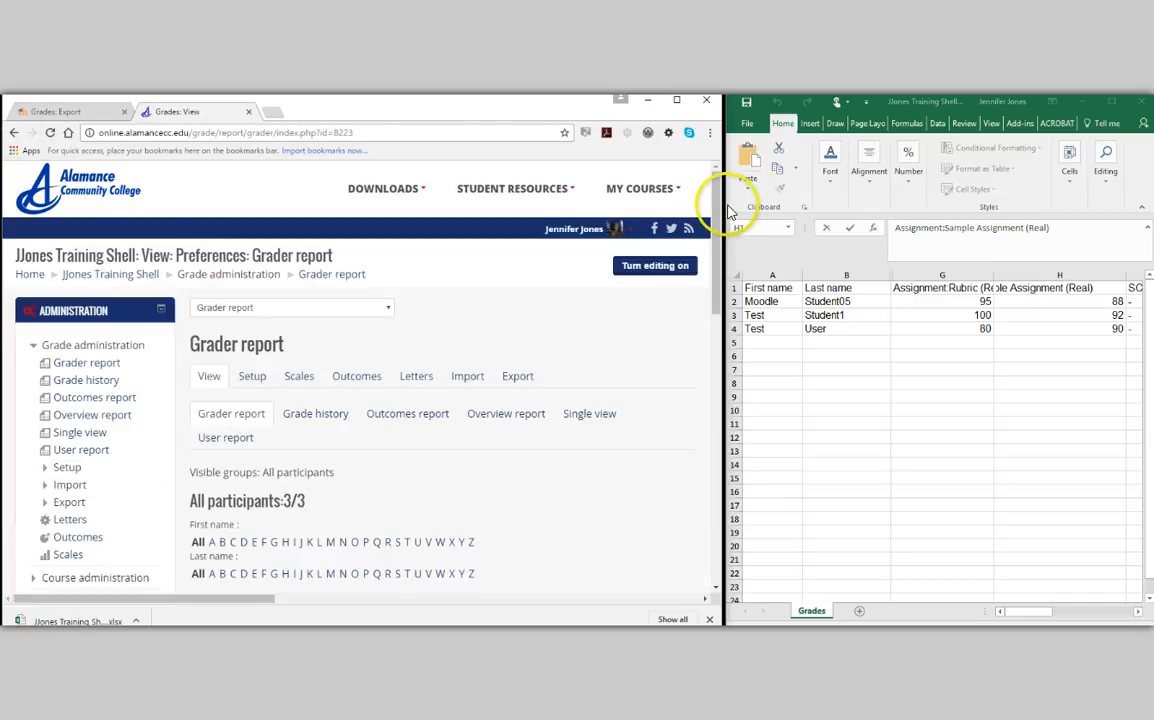
drag(714, 205, 712, 300)
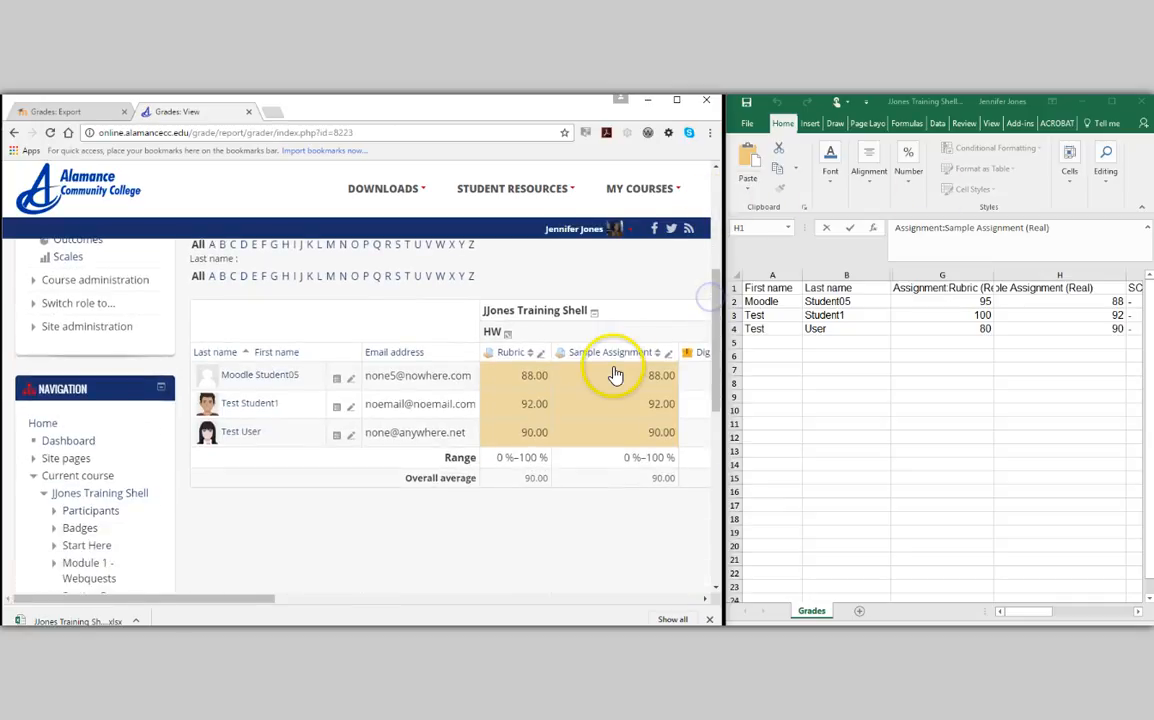